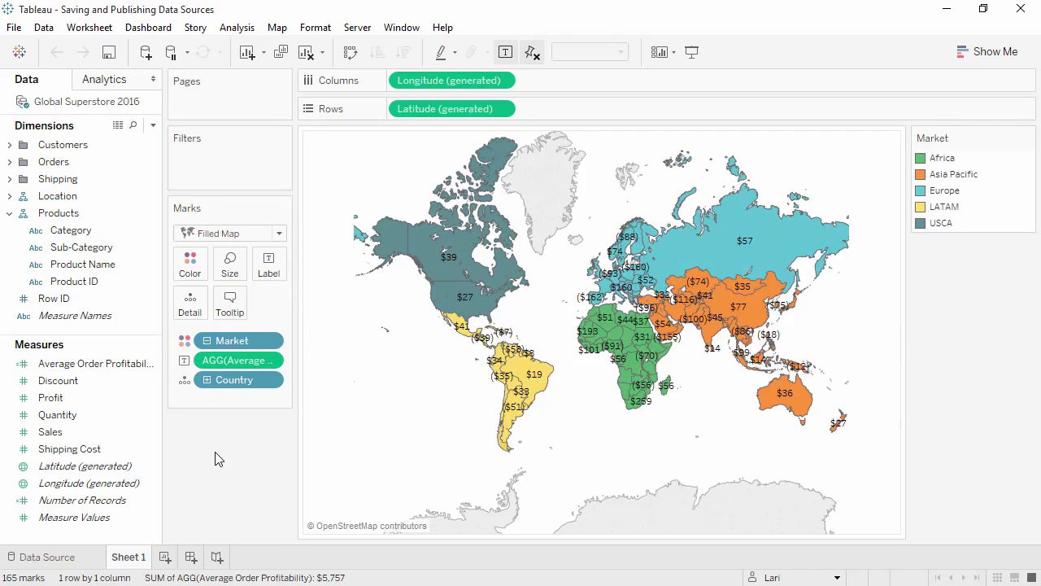
Step: Add the Global Superstore 2016 data source to the saved data sources as a .tds file and check the list of saved sources
{"action": "right_click", "coordinate": [109, 98]}
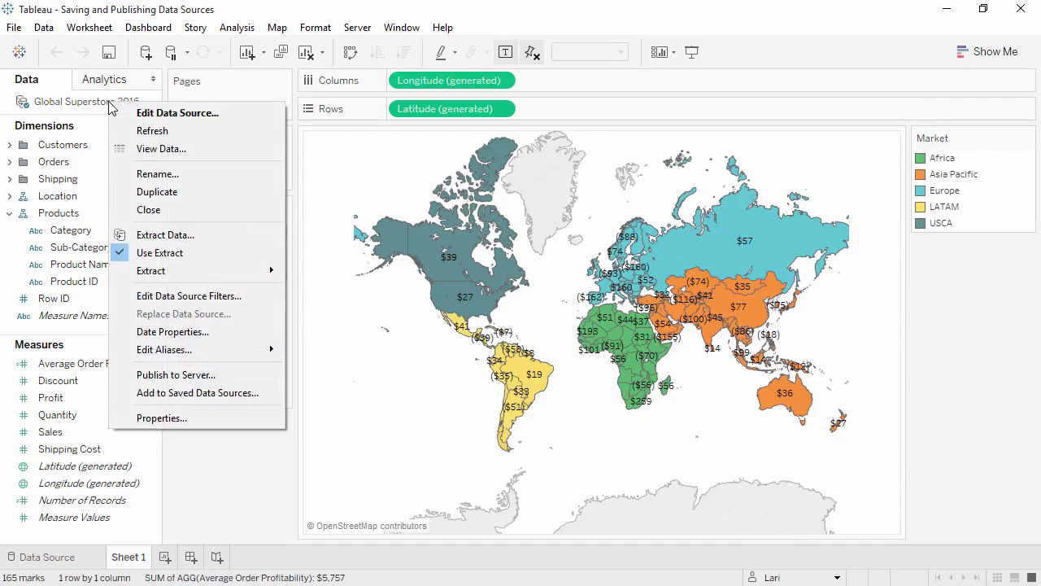
{"action": "left_click", "coordinate": [171, 393]}
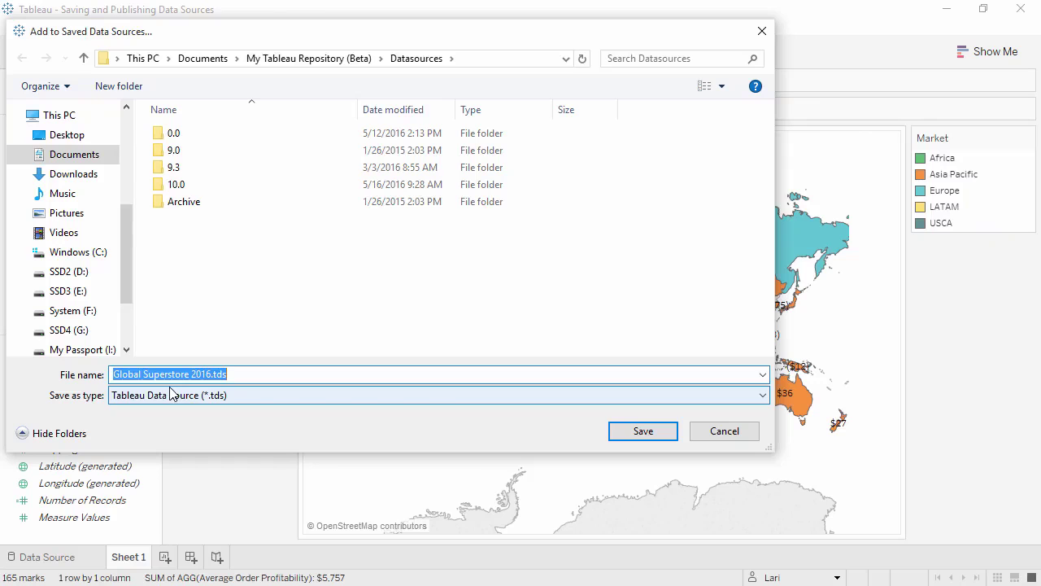
{"action": "left_click", "coordinate": [668, 431]}
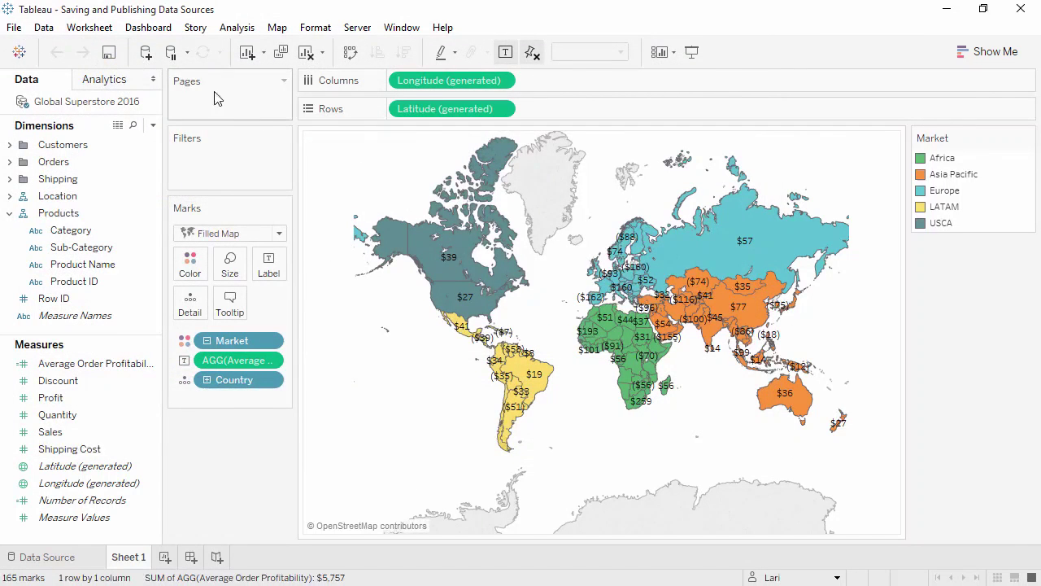
{"action": "left_click", "coordinate": [145, 53]}
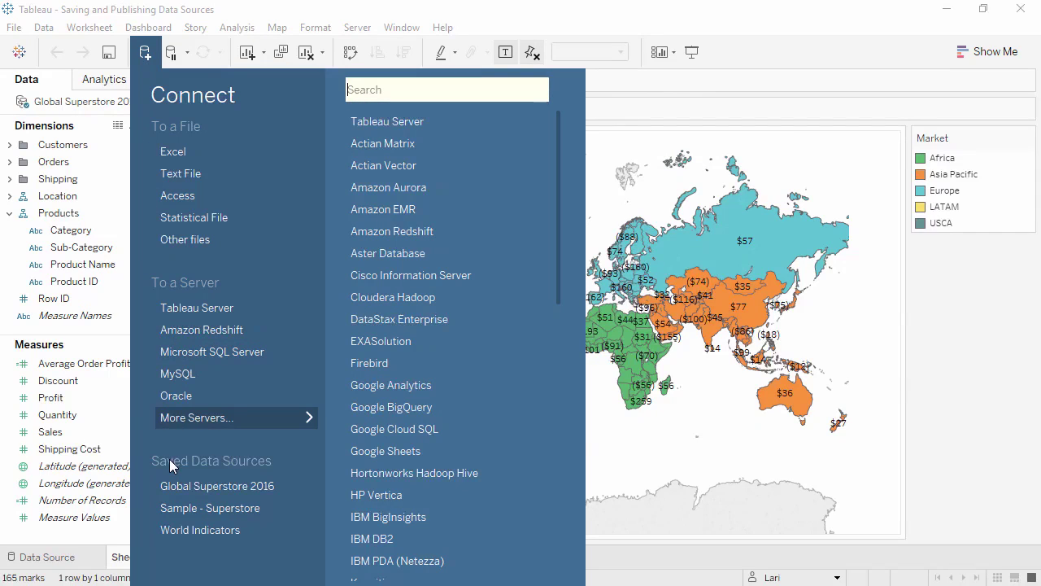
{"action": "left_click", "coordinate": [146, 54]}
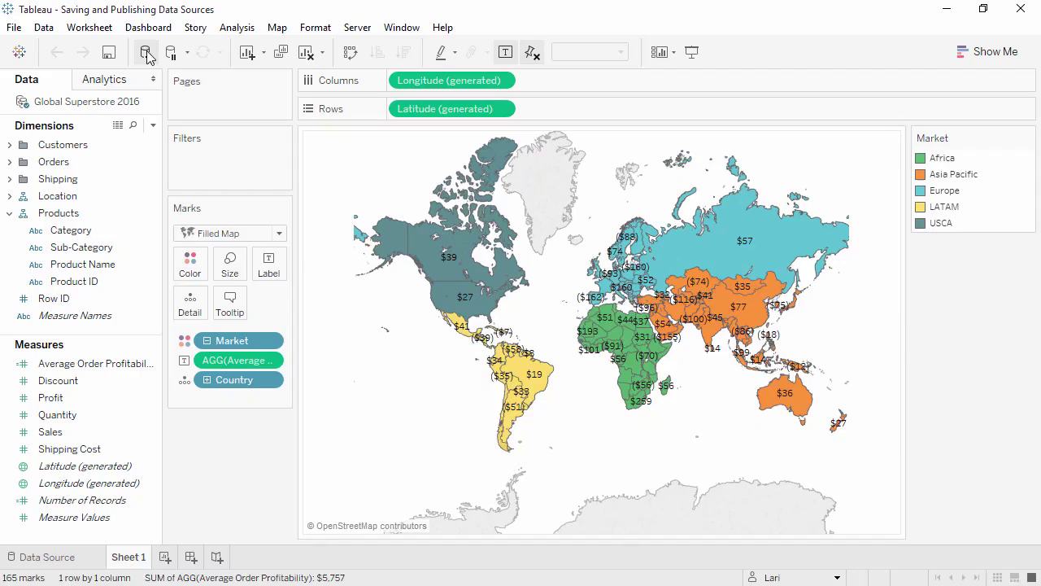
Step: Start publishing the Global Superstore 2016 data source to the signed-in server, choosing the Default project
{"action": "left_click", "coordinate": [350, 27]}
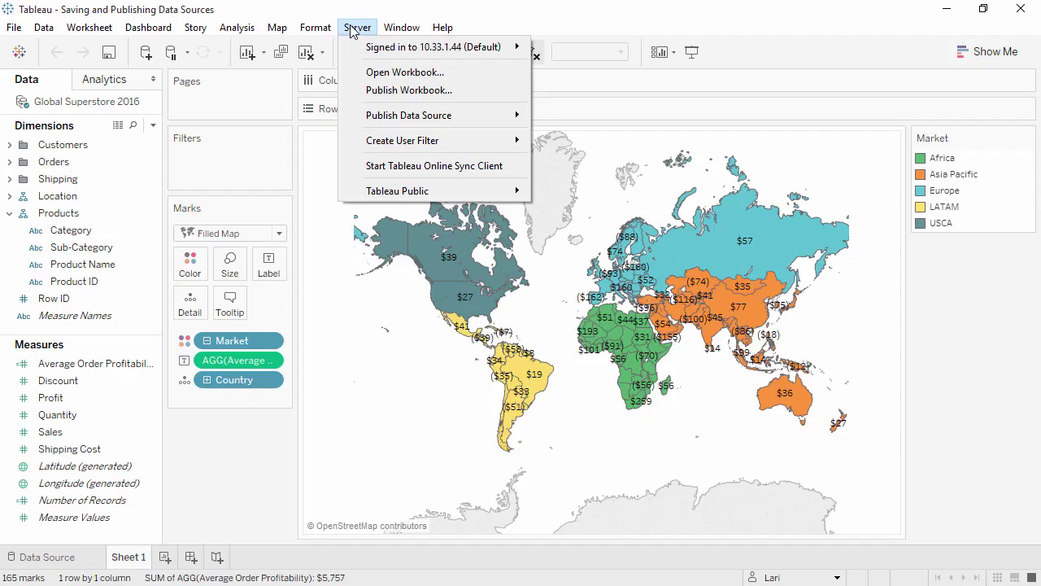
{"action": "mouse_move", "coordinate": [363, 51]}
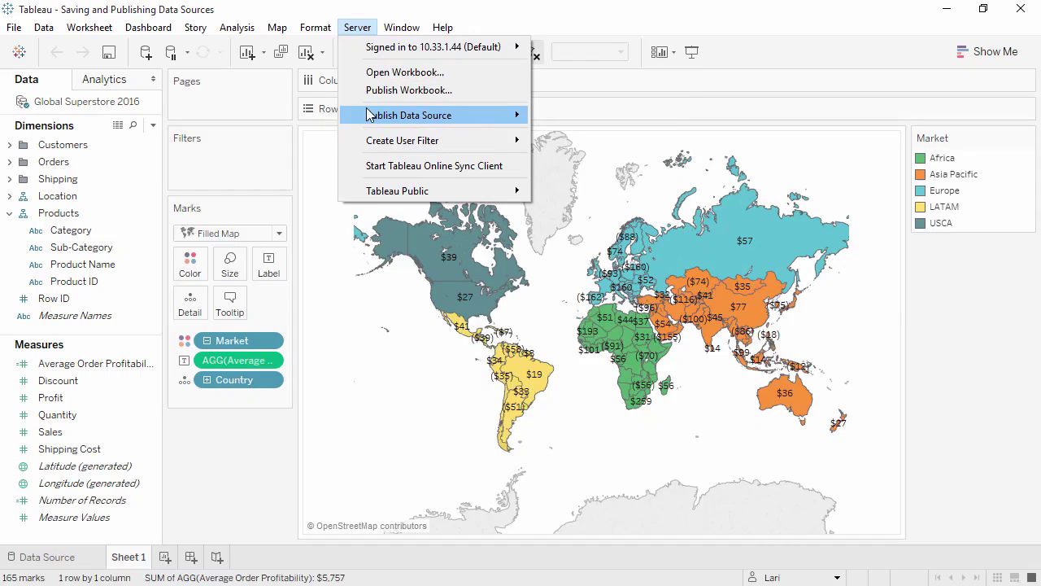
{"action": "mouse_move", "coordinate": [371, 118]}
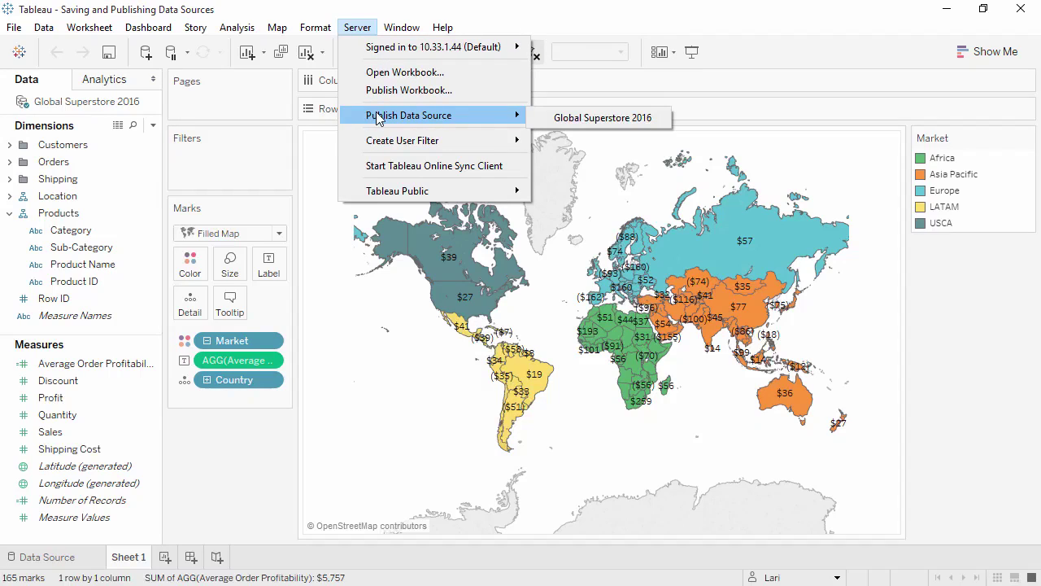
{"action": "left_click", "coordinate": [581, 120]}
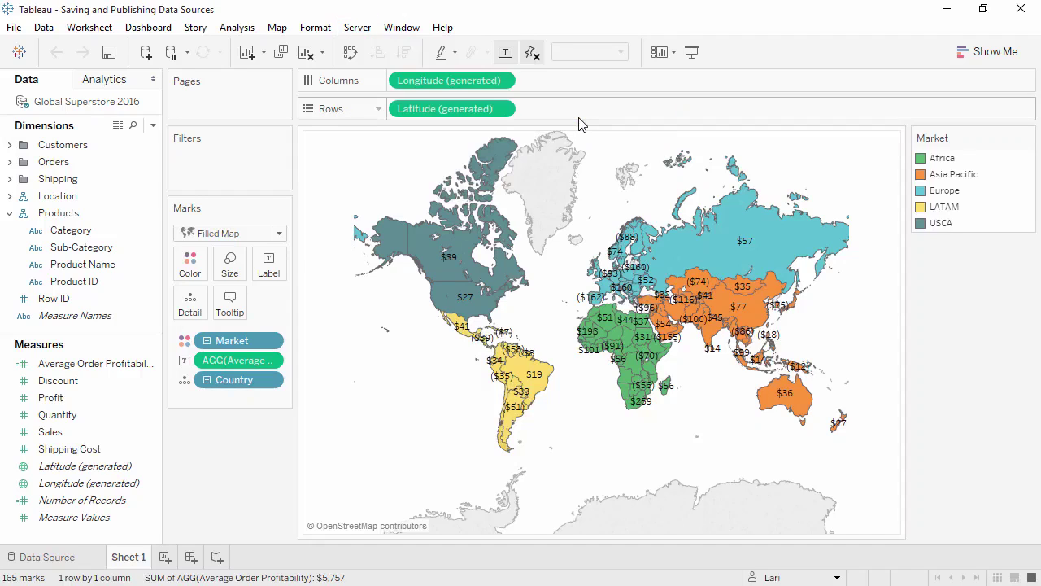
{"action": "left_click", "coordinate": [579, 116]}
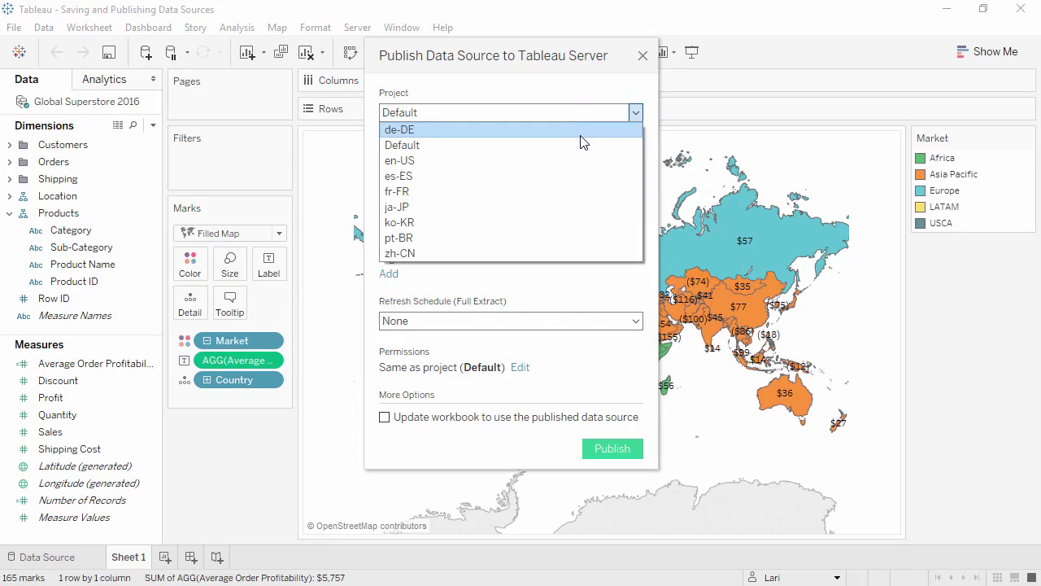
{"action": "left_click", "coordinate": [581, 146]}
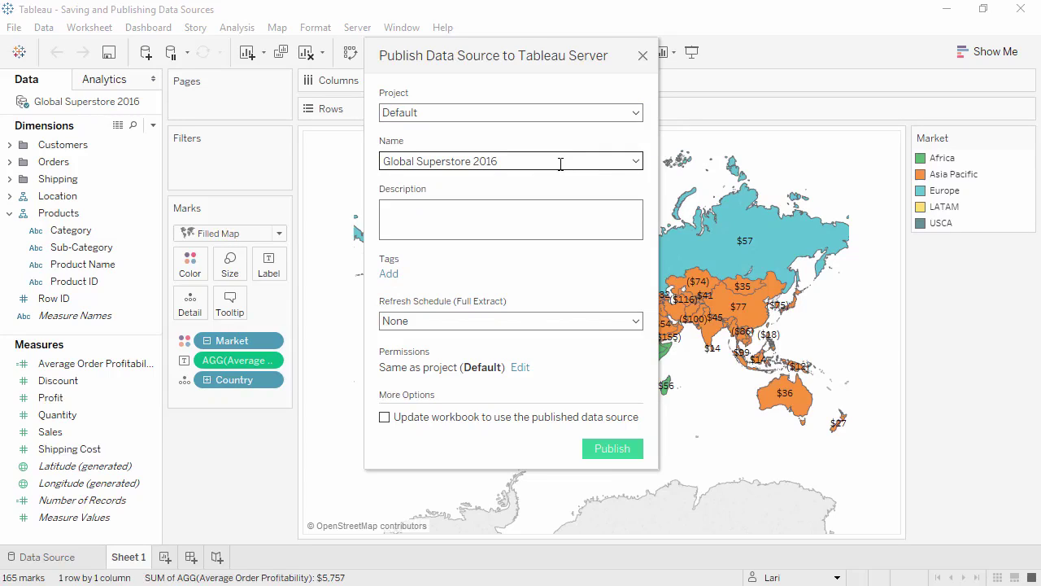
Step: Name the published data source "Global Superstore Sales and Profits" and describe it as "Transactional data from 2012-2015"
{"action": "key", "text": "BackSpace"}
{"action": "key", "text": "BackSpace"}
{"action": "key", "text": "BackSpace"}
{"action": "key", "text": "BackSpace"}
{"action": "type", "text": "Sales and Profits"}
{"action": "left_click", "coordinate": [527, 210]}
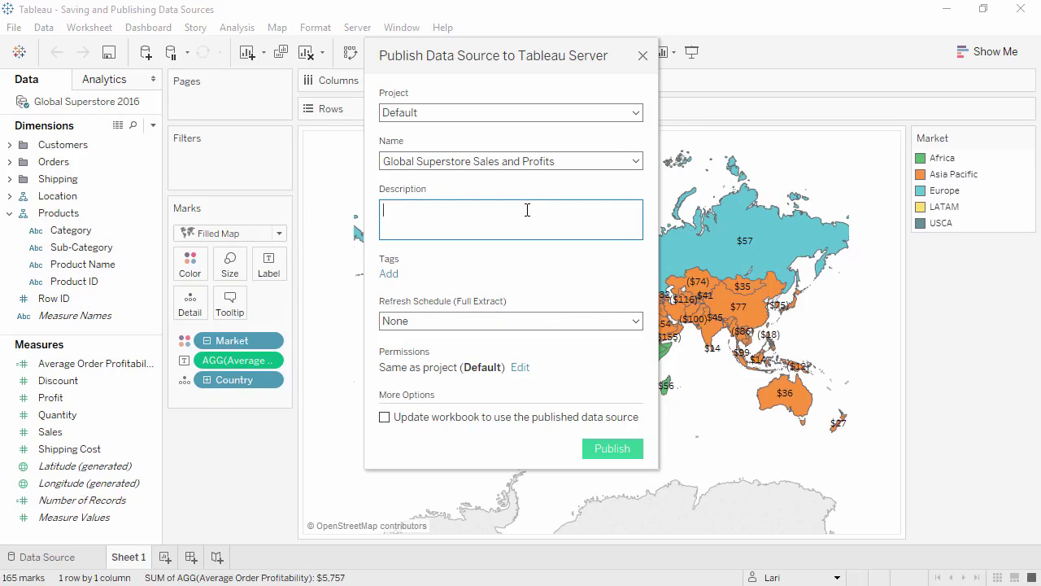
{"action": "type", "text": "Transactional data from 2012-2015"}
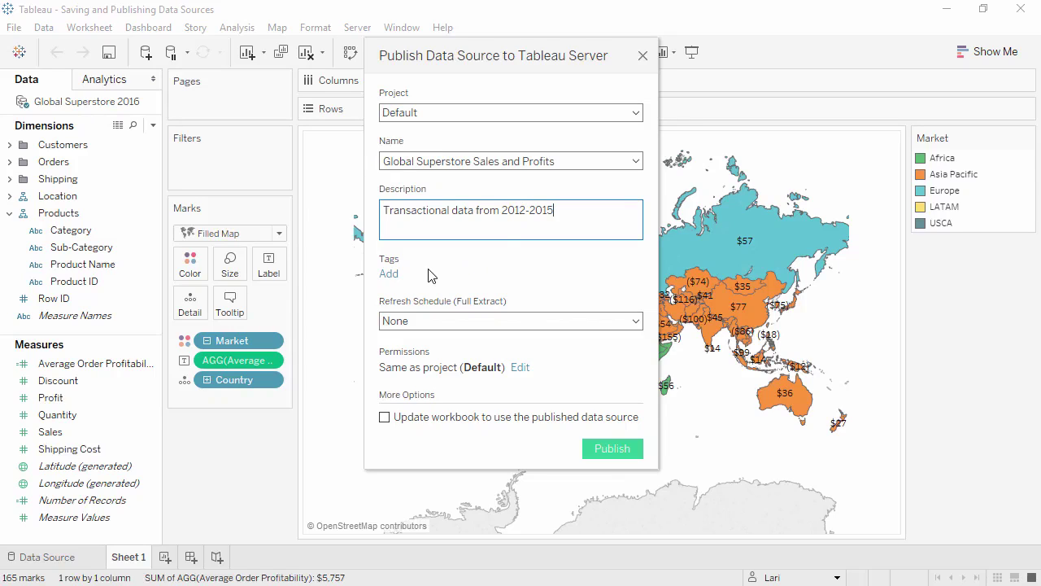
Step: Add the tags sales, retail and international to the data source being published
{"action": "left_click", "coordinate": [390, 275]}
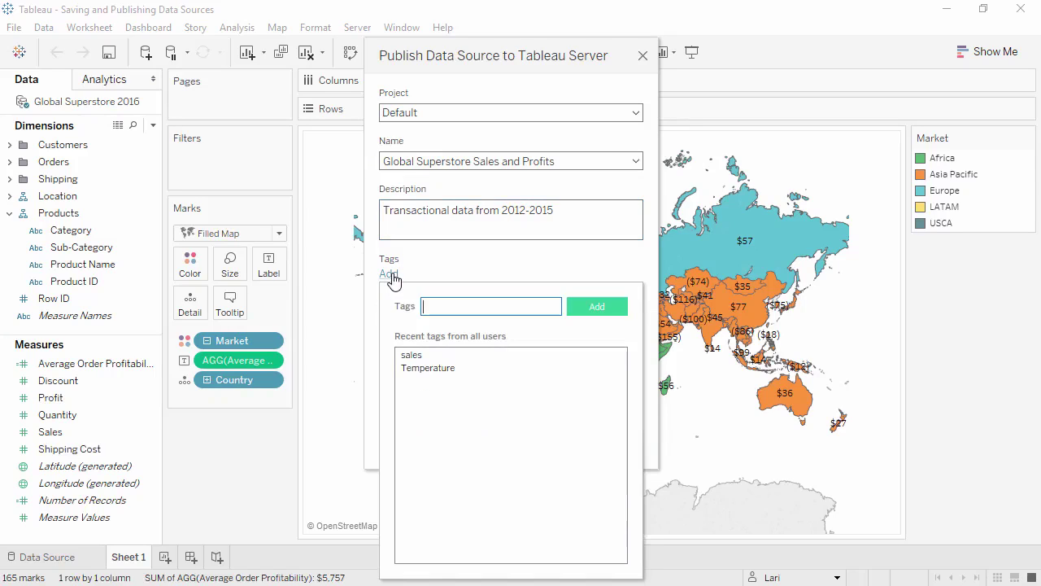
{"action": "left_click", "coordinate": [419, 355]}
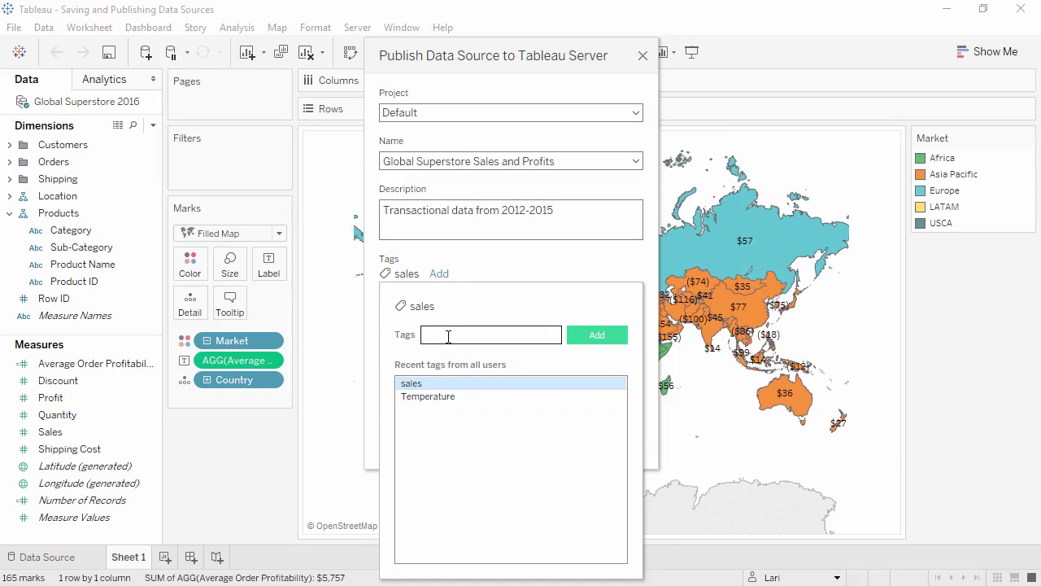
{"action": "type", "text": "retail"}
{"action": "key", "text": "Return"}
{"action": "type", "text": "international"}
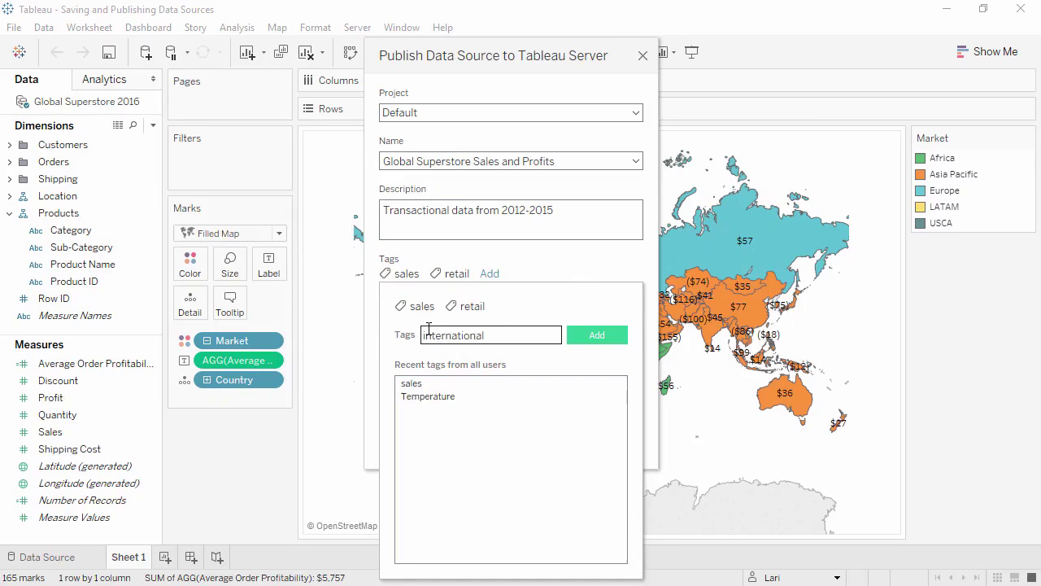
{"action": "key", "text": "Return"}
{"action": "left_click", "coordinate": [445, 261]}
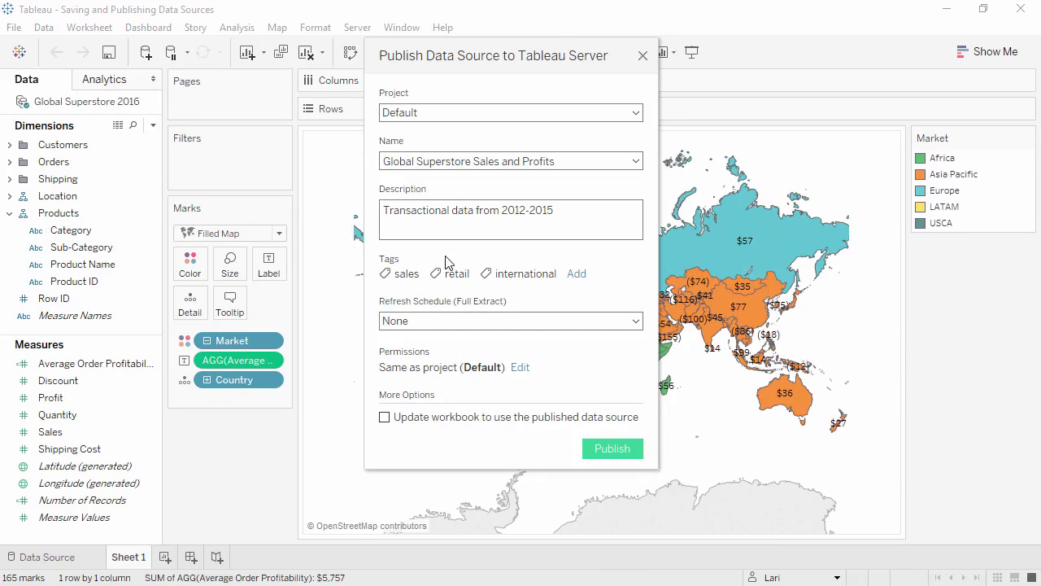
Step: Examine the publishing permissions of the All Users group without changing them
{"action": "left_click", "coordinate": [519, 368]}
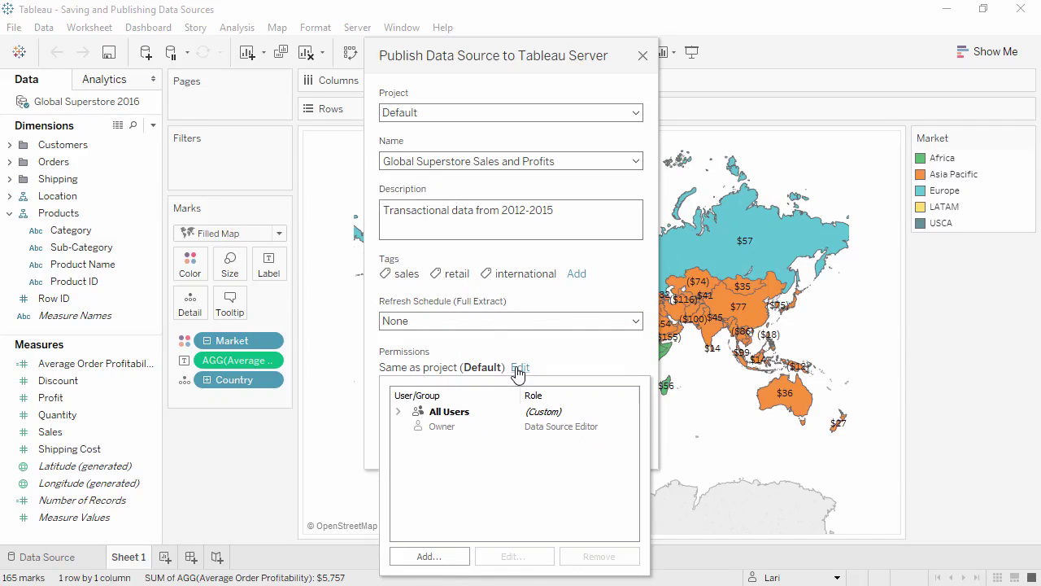
{"action": "left_click", "coordinate": [468, 412]}
{"action": "left_click", "coordinate": [505, 556]}
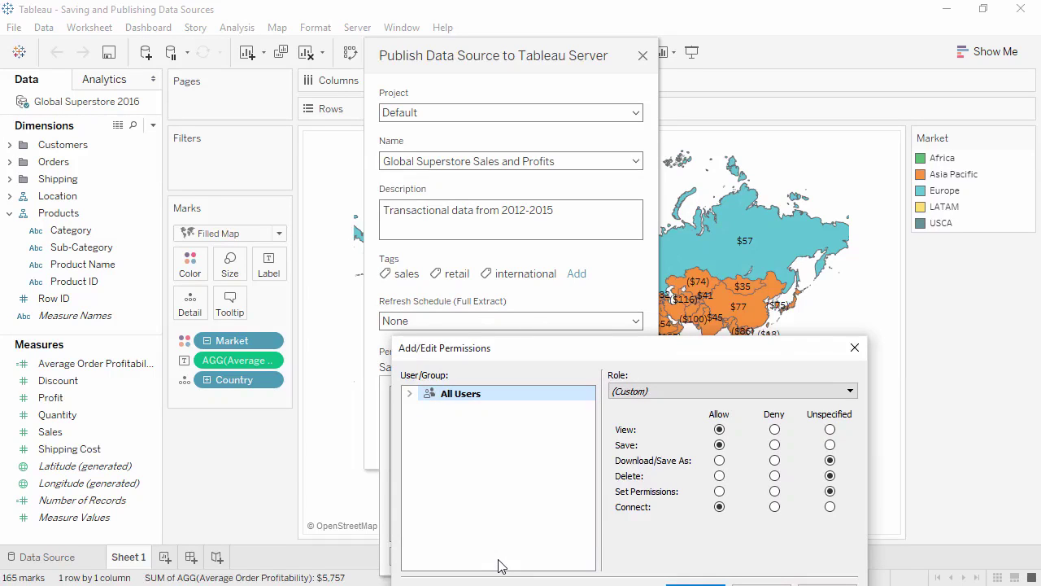
{"action": "left_click", "coordinate": [853, 348]}
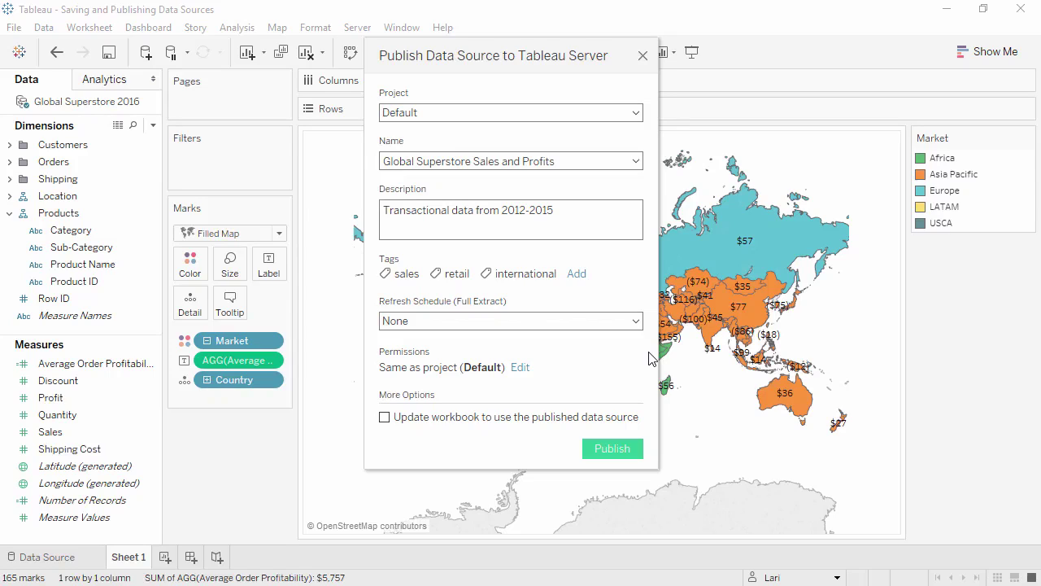
Step: Publish the data source with the option to update the workbook to use the published data source turned off
{"action": "left_click", "coordinate": [385, 418]}
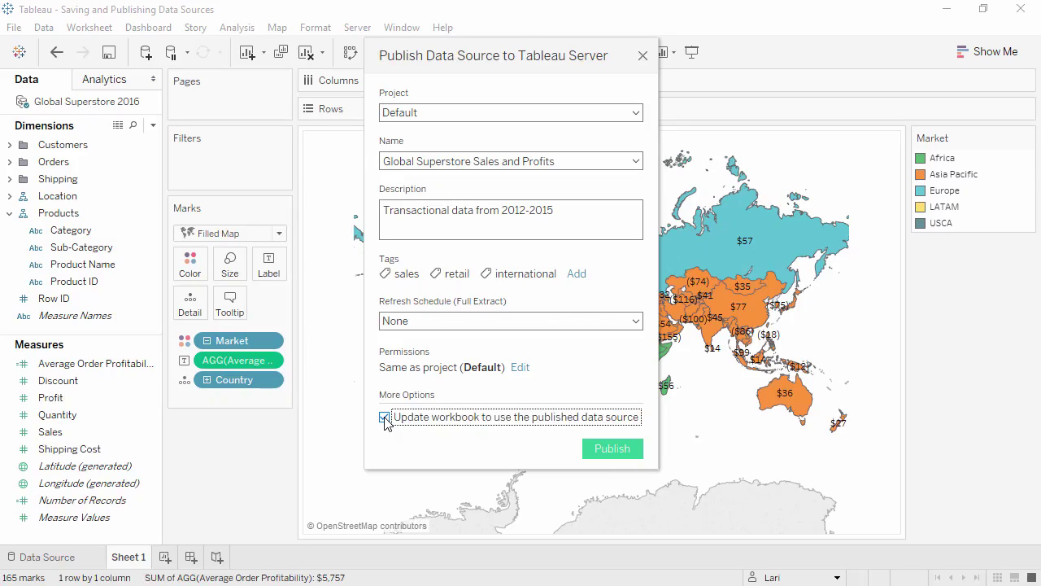
{"action": "left_click", "coordinate": [385, 418]}
{"action": "left_click", "coordinate": [600, 448]}
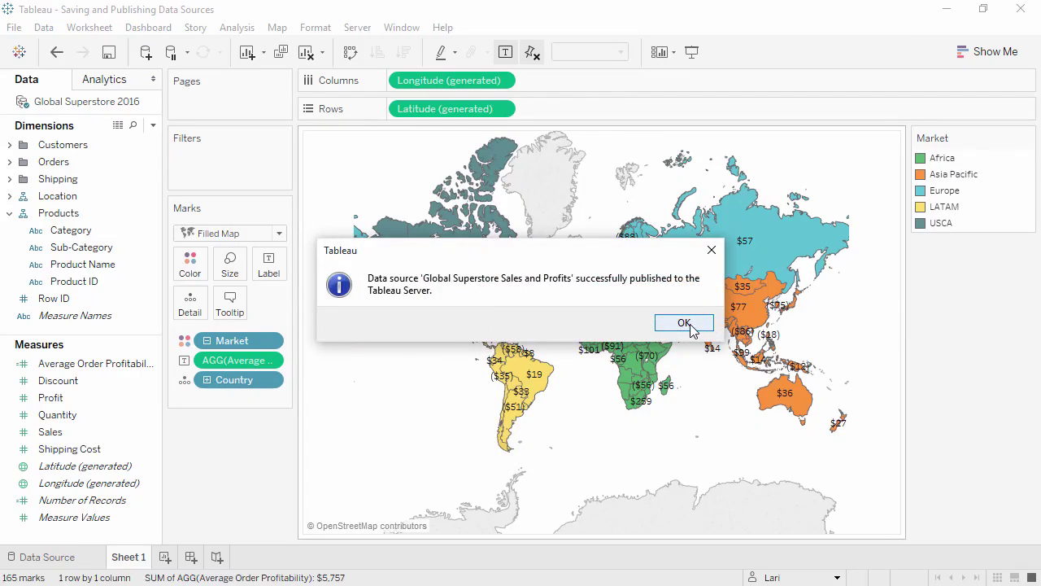
{"action": "left_click", "coordinate": [687, 322]}
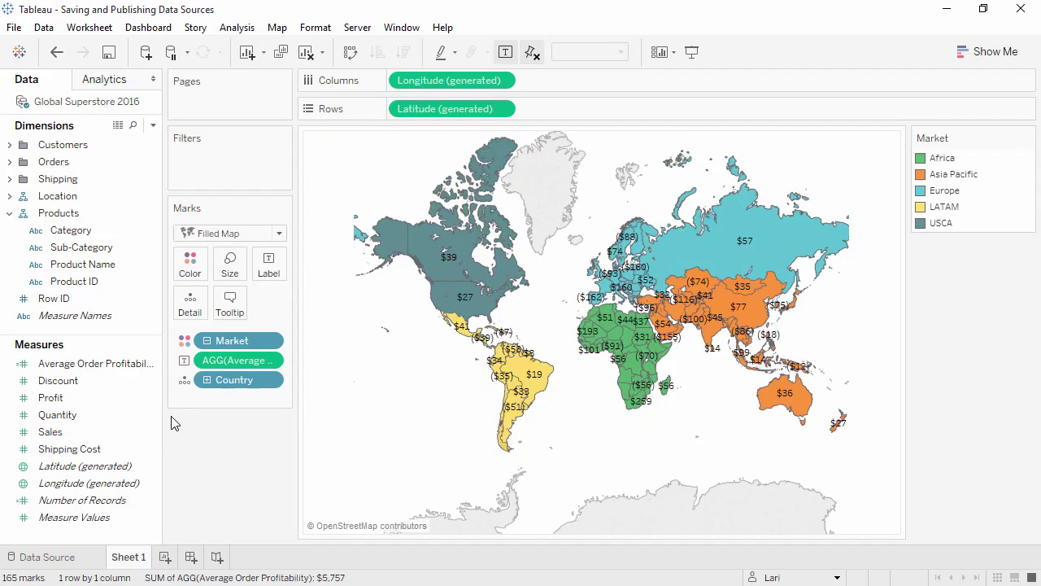
Step: Move Product ID out of the Products hierarchy and create the calculated field Days to Ship as DATEDIFF("day", [Order Date], [Ship Date])
{"action": "left_click_drag", "start_coordinate": [133, 282], "coordinate": [125, 328]}
{"action": "right_click", "coordinate": [127, 333]}
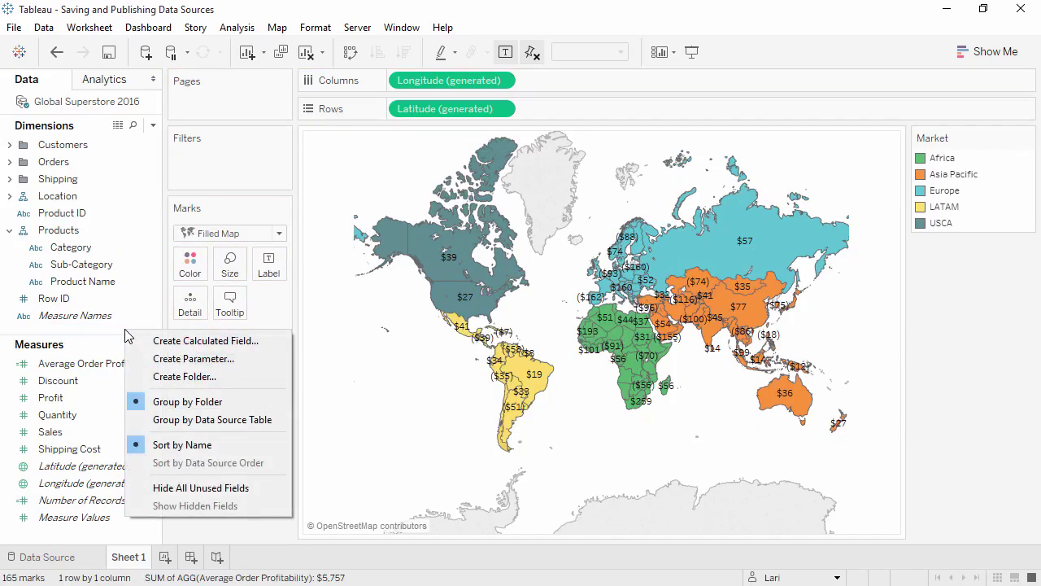
{"action": "left_click", "coordinate": [174, 340]}
{"action": "type", "text": "Days to Ship"}
{"action": "key", "text": "Tab"}
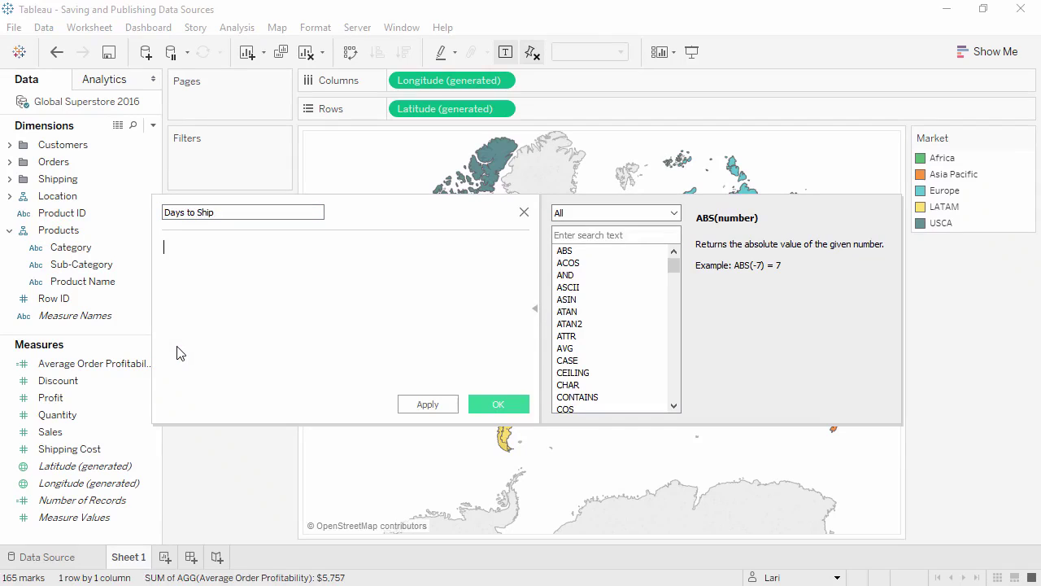
{"action": "type", "text": "DATEDIFF(\"day\", [Order Date], [Ship Date])"}
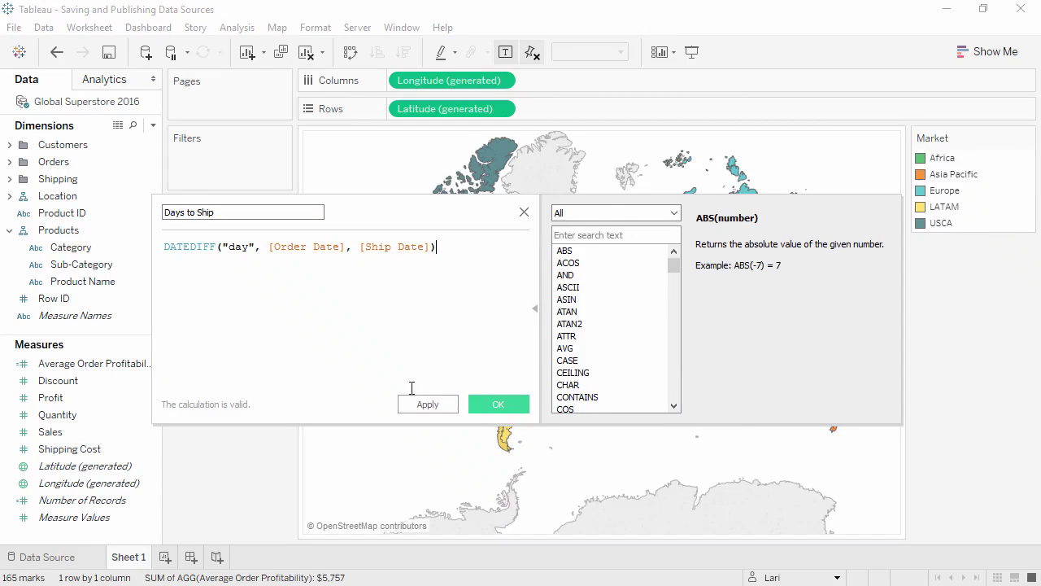
{"action": "left_click", "coordinate": [496, 405]}
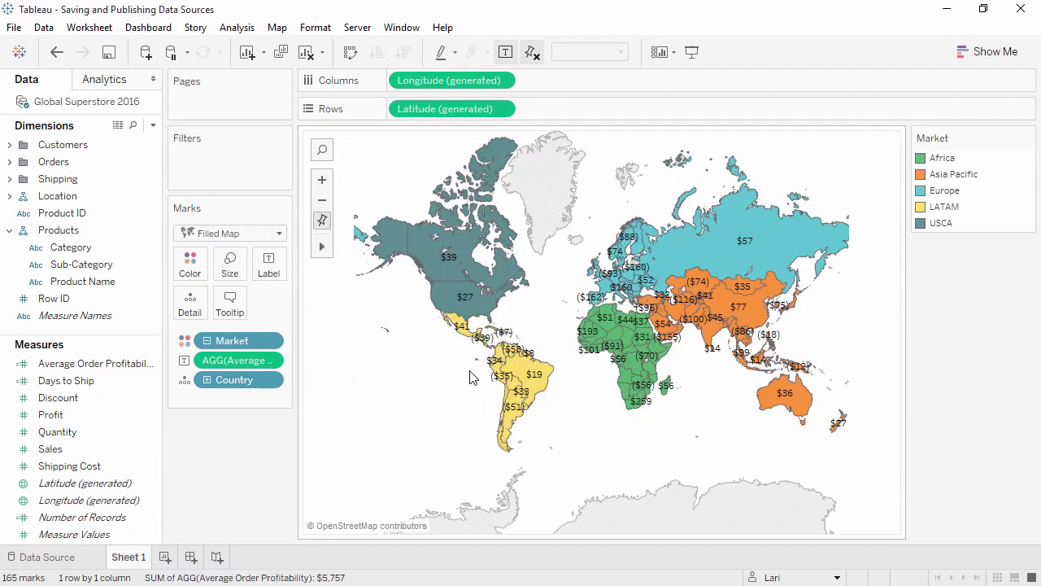
Step: Republish the modified data source to the Default project, overwriting the existing Global Superstore Sales and Profits
{"action": "left_click", "coordinate": [357, 27]}
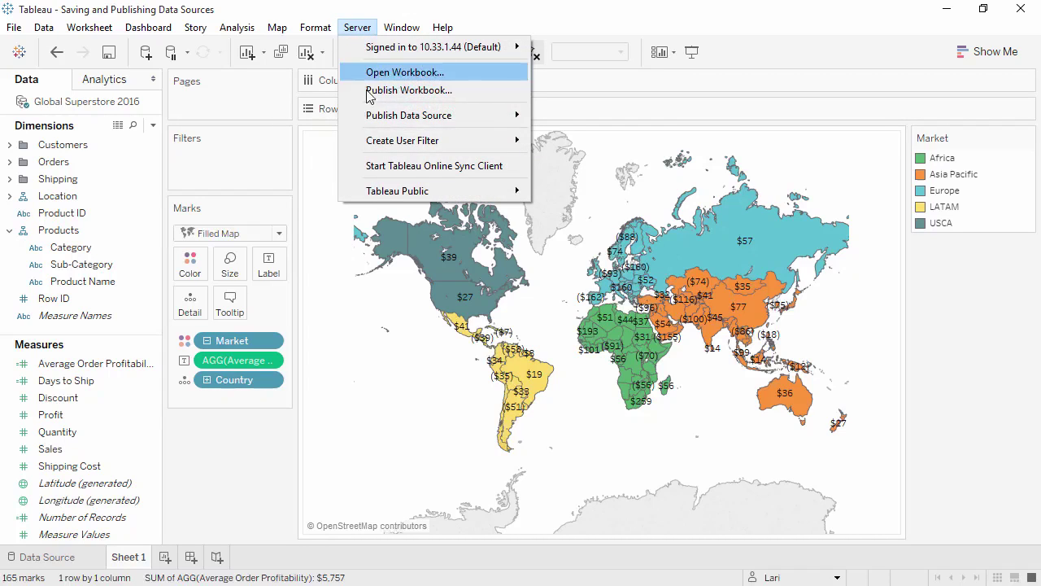
{"action": "mouse_move", "coordinate": [375, 120]}
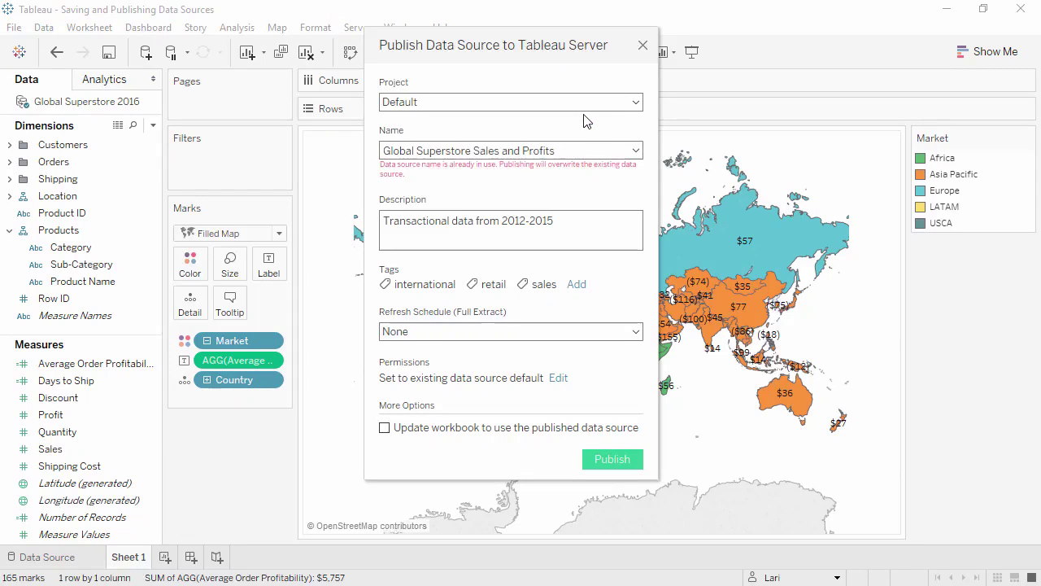
{"action": "left_click", "coordinate": [594, 460]}
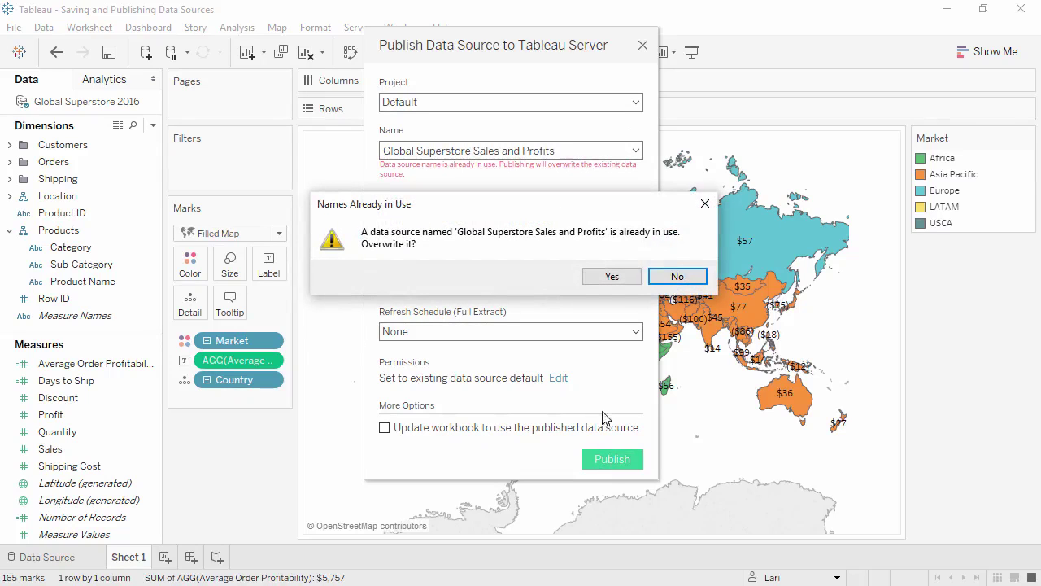
{"action": "left_click", "coordinate": [617, 277]}
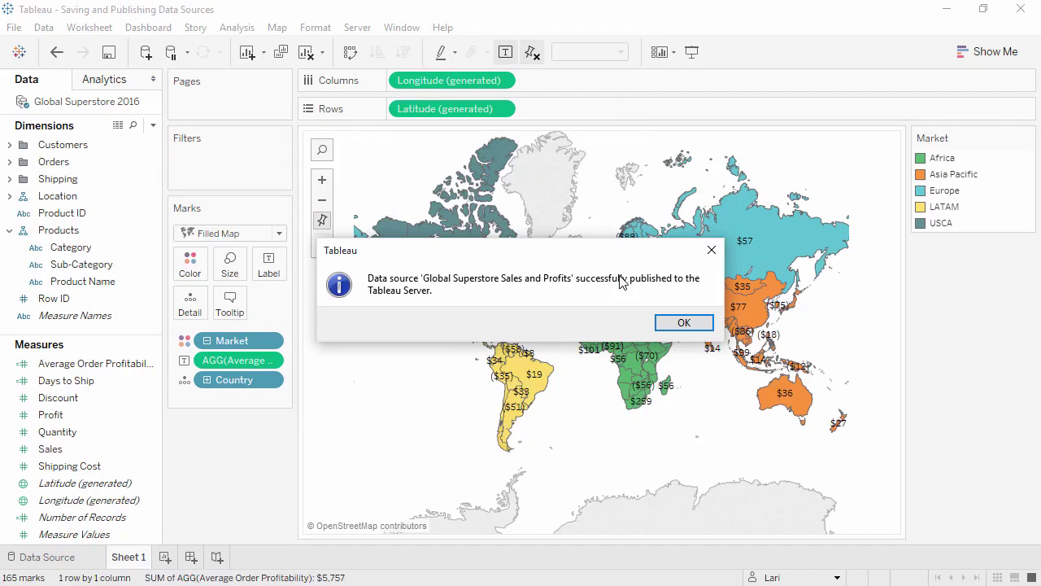
{"action": "left_click", "coordinate": [673, 323]}
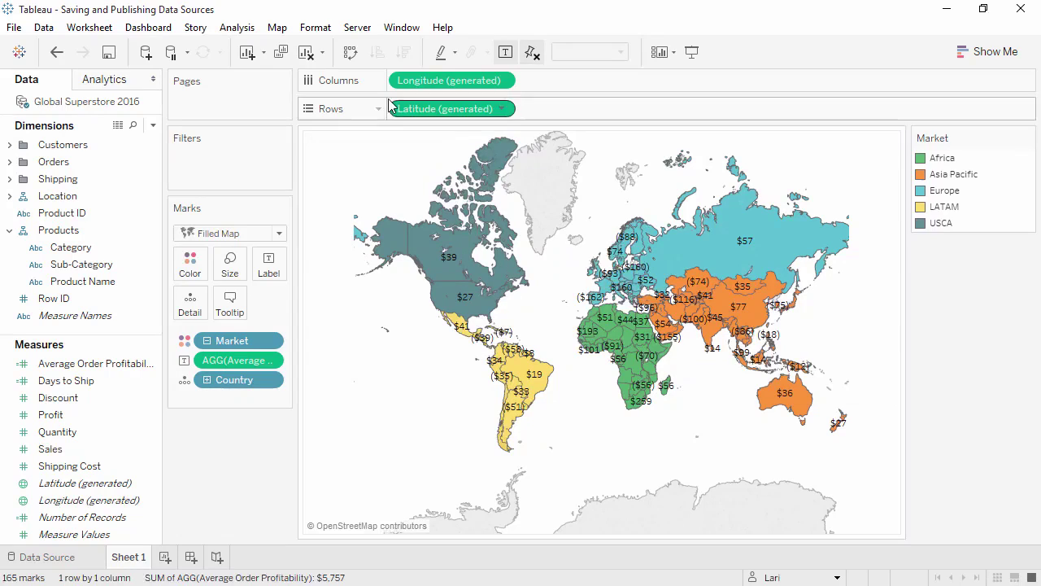
Step: Sign in to Tableau Online with the filled-in account credentials and use the first site in the site list
{"action": "left_click", "coordinate": [357, 28]}
{"action": "mouse_move", "coordinate": [442, 48]}
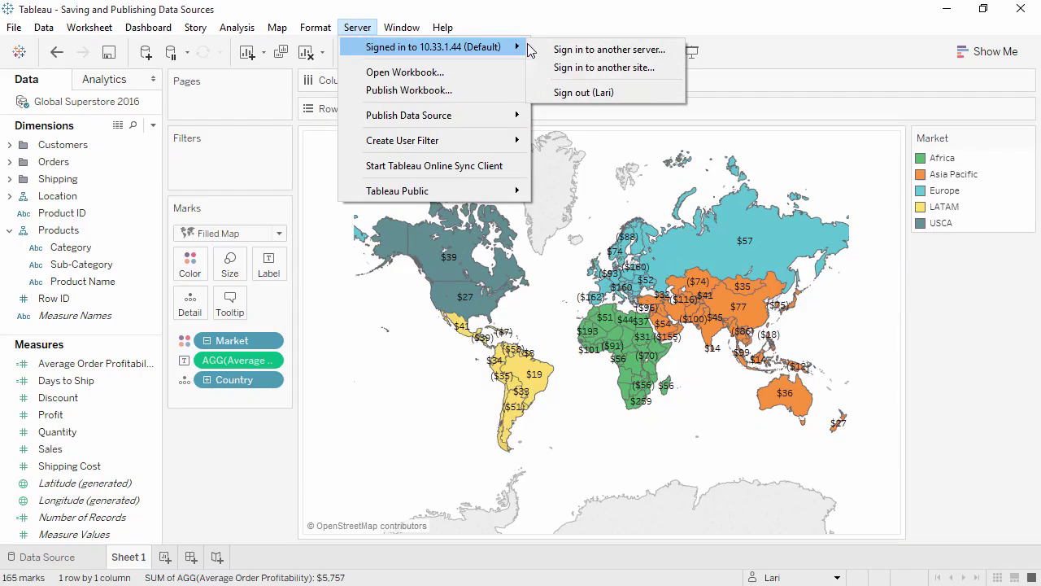
{"action": "left_click", "coordinate": [550, 49]}
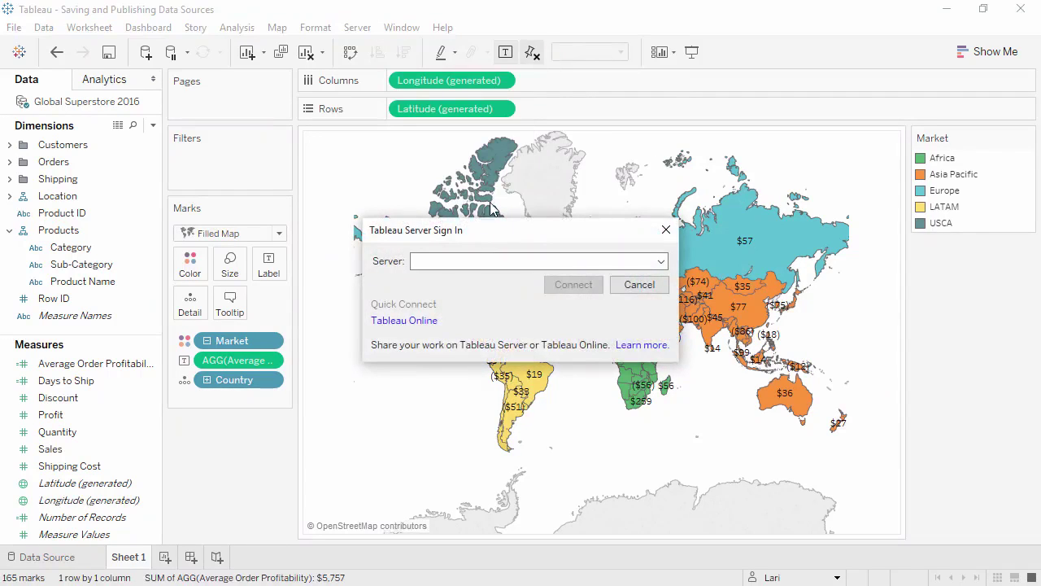
{"action": "left_click", "coordinate": [433, 321]}
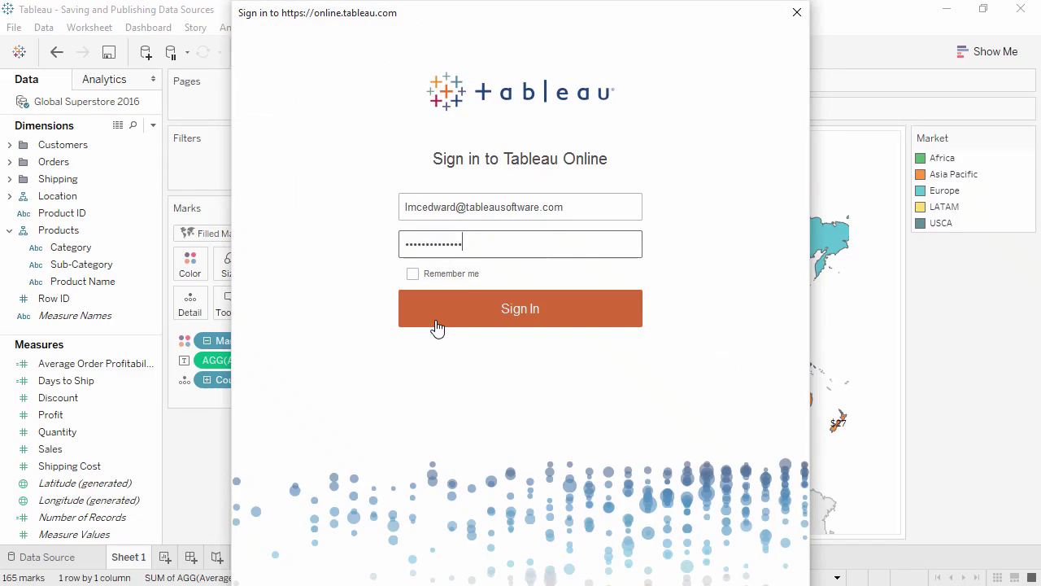
{"action": "left_click", "coordinate": [437, 319]}
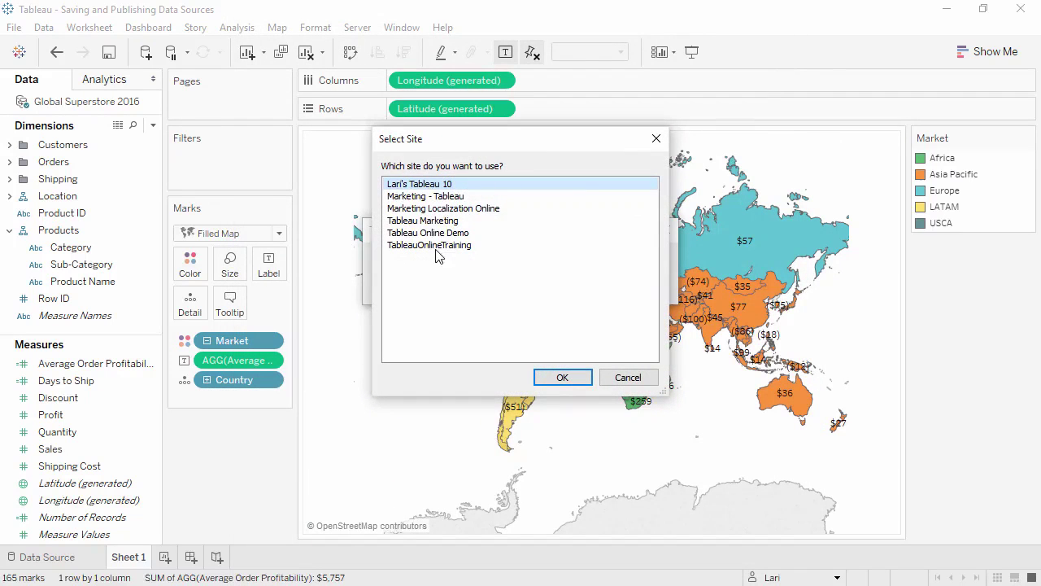
{"action": "left_click", "coordinate": [562, 376]}
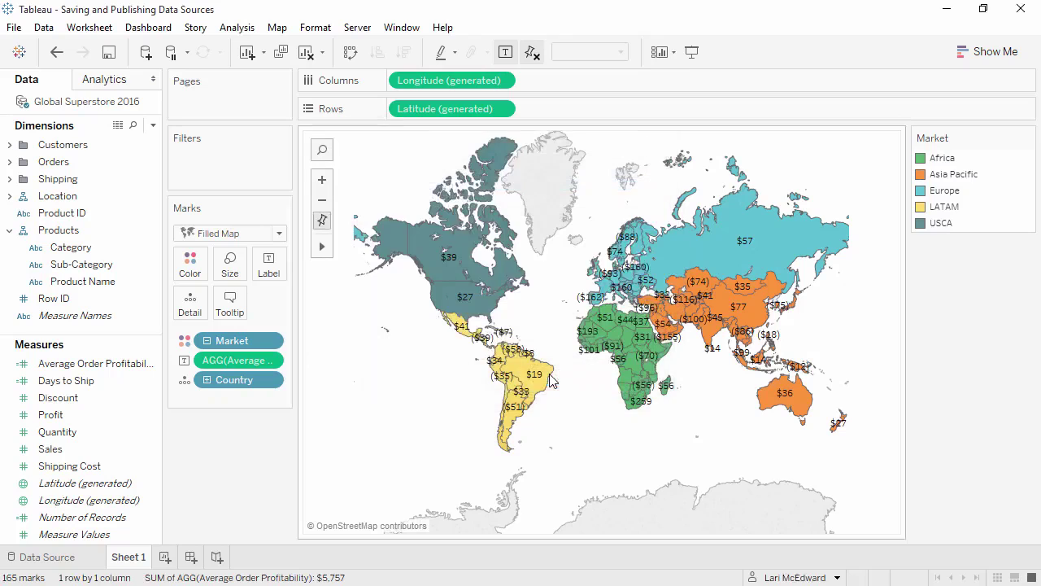
Step: Publish the Global Superstore 2016 data source to the Default project on Tableau Online under the same name
{"action": "left_click", "coordinate": [357, 27]}
{"action": "mouse_move", "coordinate": [535, 121]}
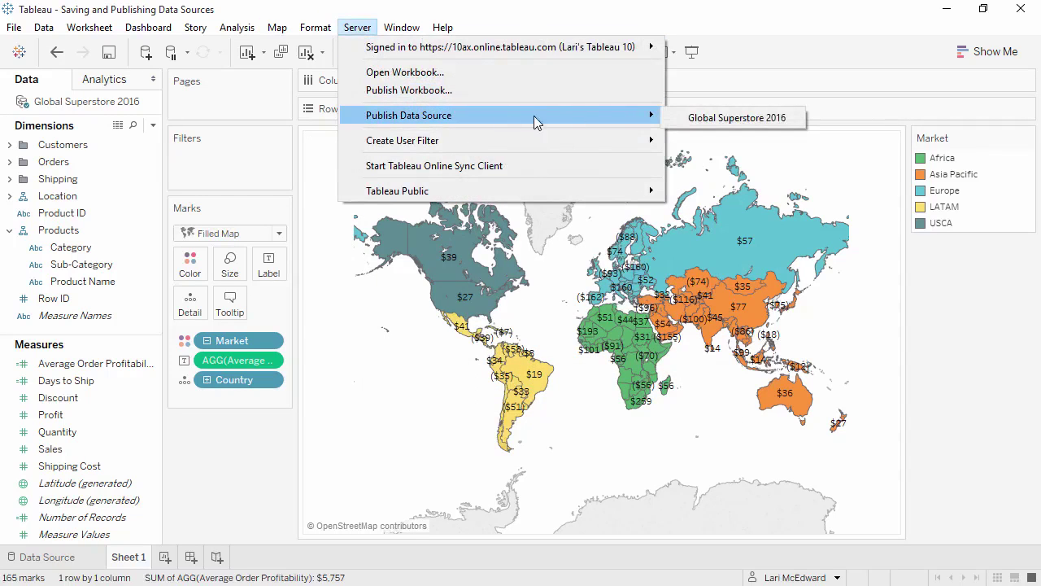
{"action": "left_click", "coordinate": [696, 116]}
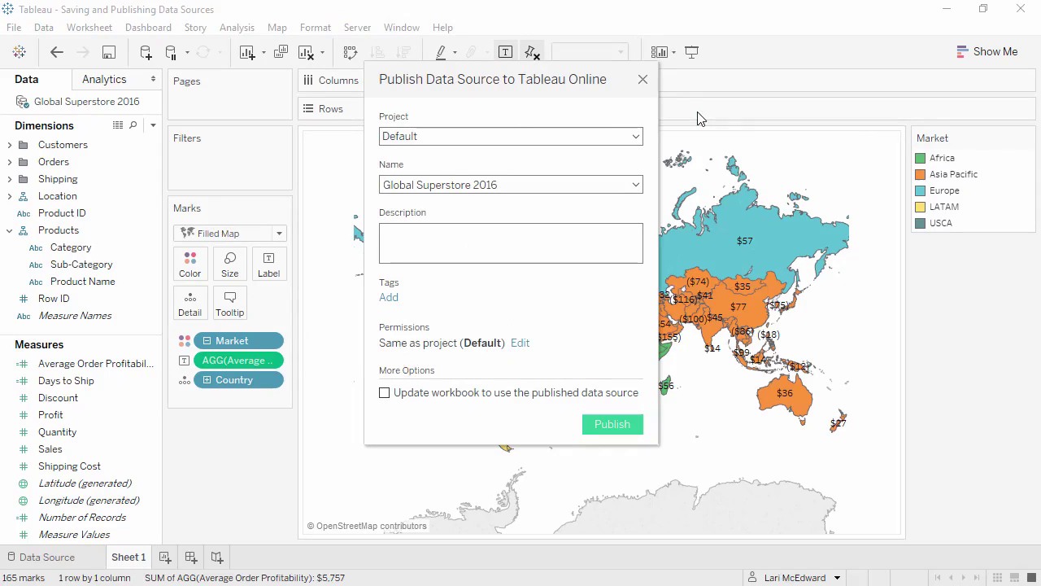
{"action": "left_click", "coordinate": [612, 423]}
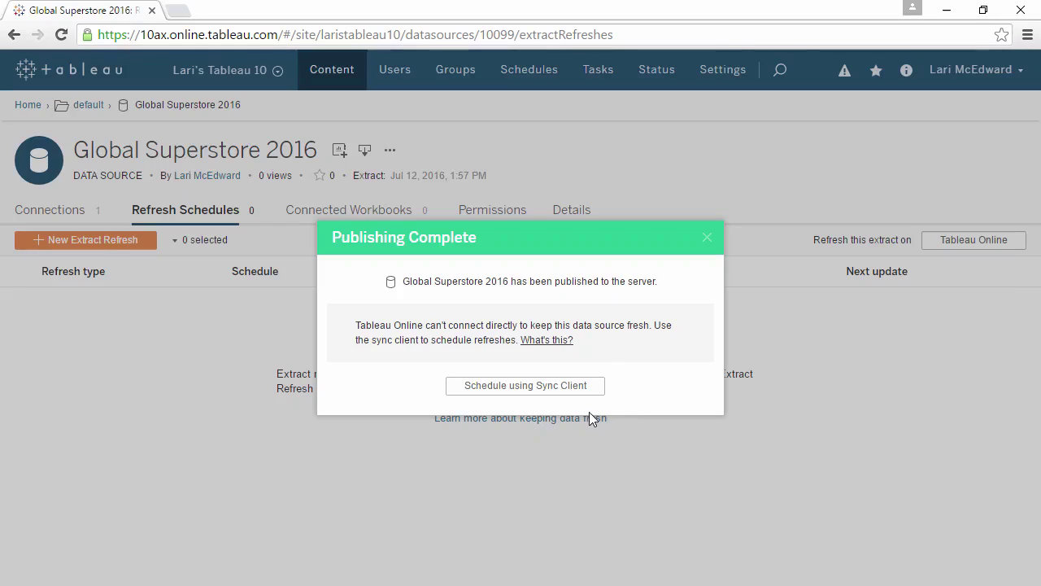
Step: Schedule the extract refresh with the sync client for 5 AM on Monday, Wednesday and Friday, excluding Tuesday and Thursday, and minimize the browser
{"action": "left_click", "coordinate": [573, 389]}
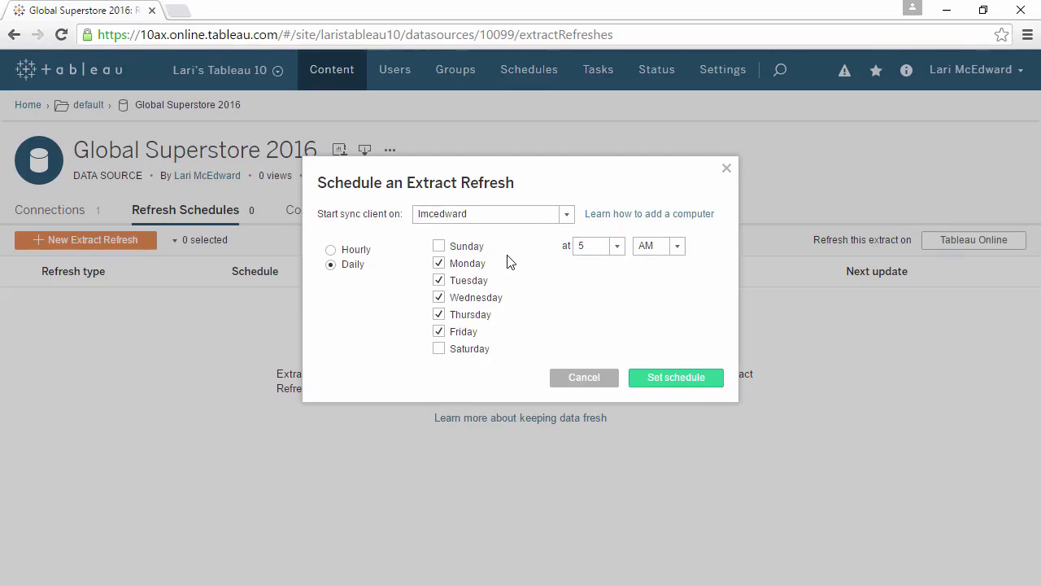
{"action": "left_click", "coordinate": [440, 281]}
{"action": "left_click", "coordinate": [440, 315]}
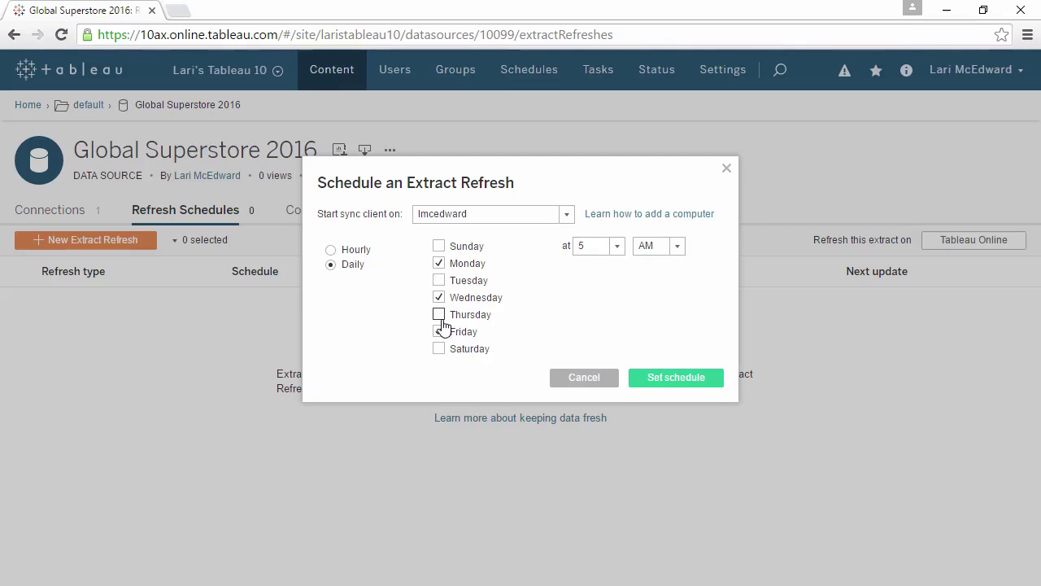
{"action": "left_click", "coordinate": [440, 331]}
{"action": "left_click", "coordinate": [647, 379]}
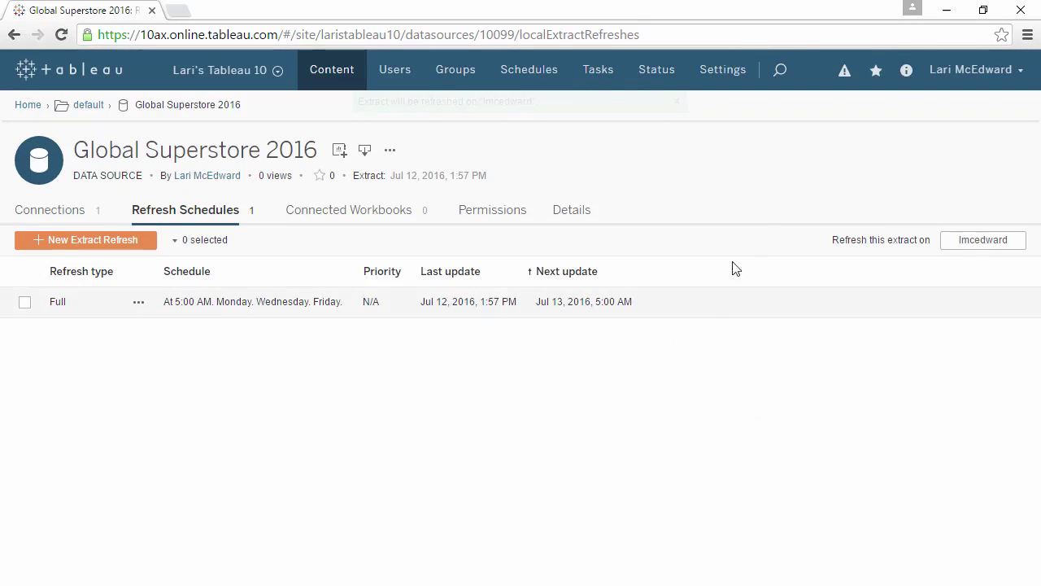
{"action": "left_click", "coordinate": [948, 18]}
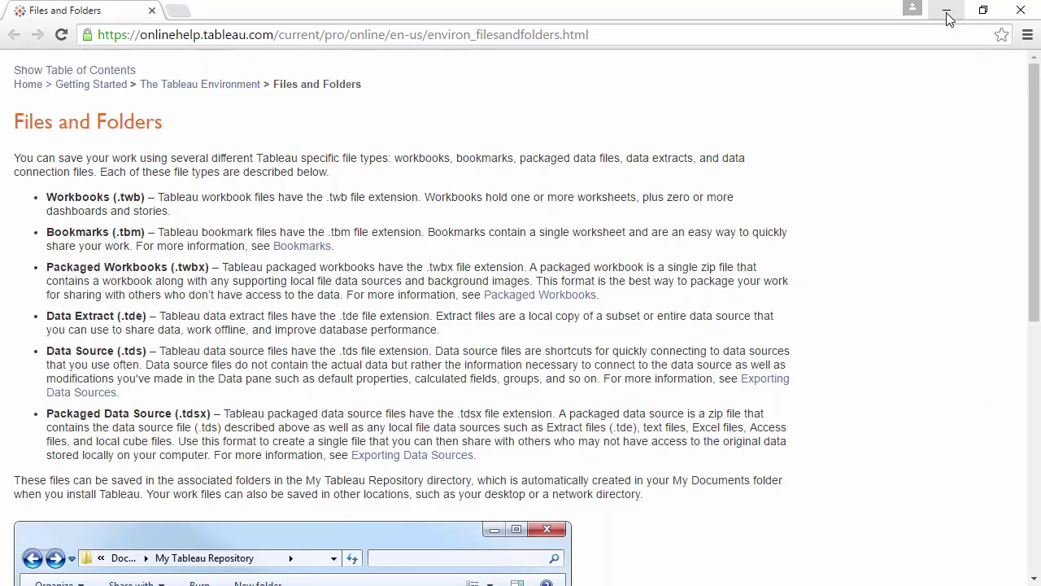